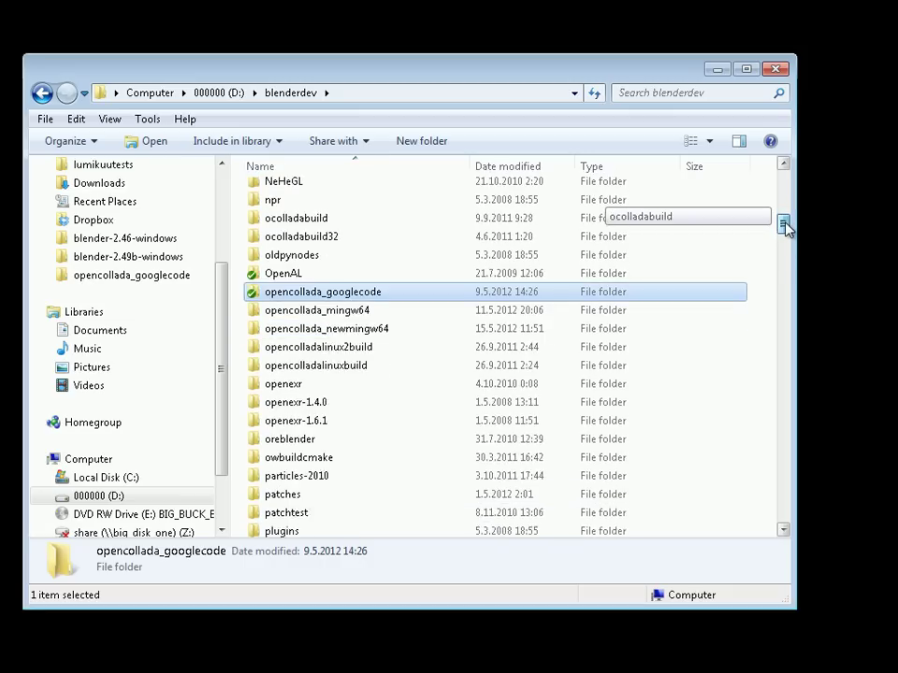
- Examine the contents of the opencollada_newmingw64 folder in blenderdev and of the mingw64 and mingw452 folders on drive D
double_click(418, 317)
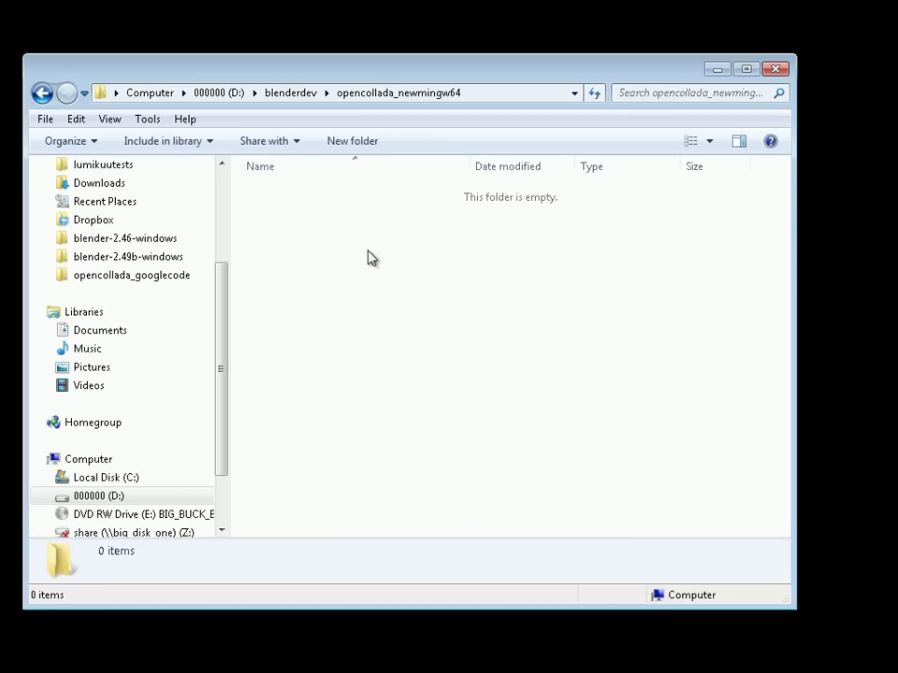
click(294, 93)
click(229, 94)
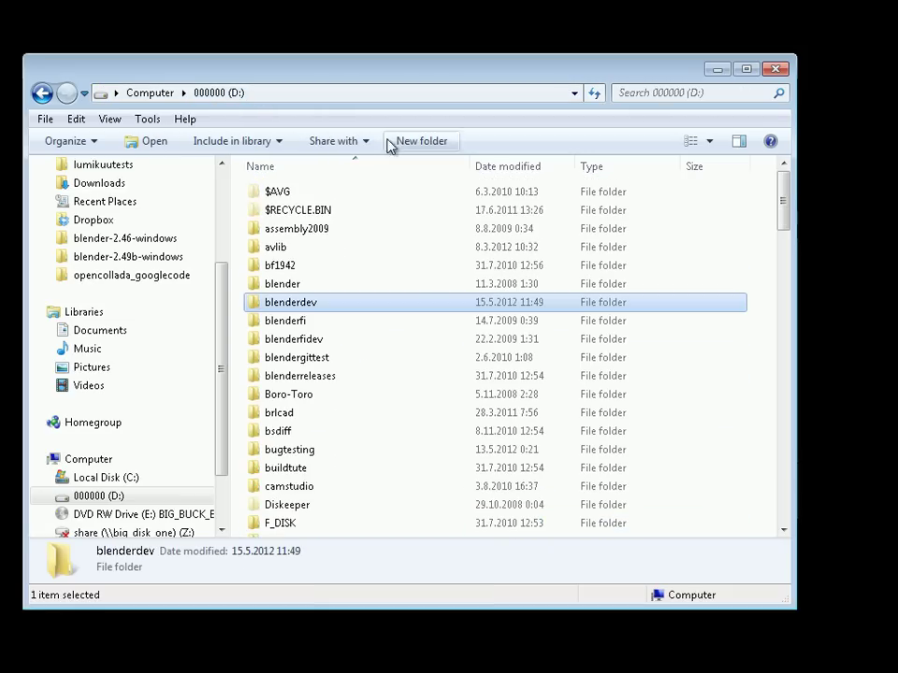
drag(782, 224, 771, 291)
double_click(294, 412)
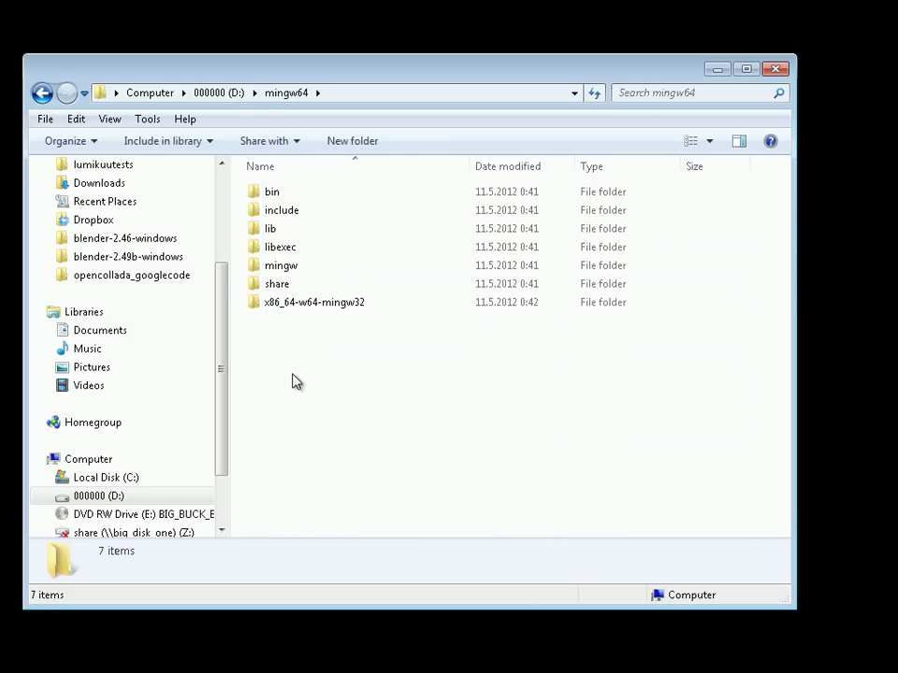
click(209, 93)
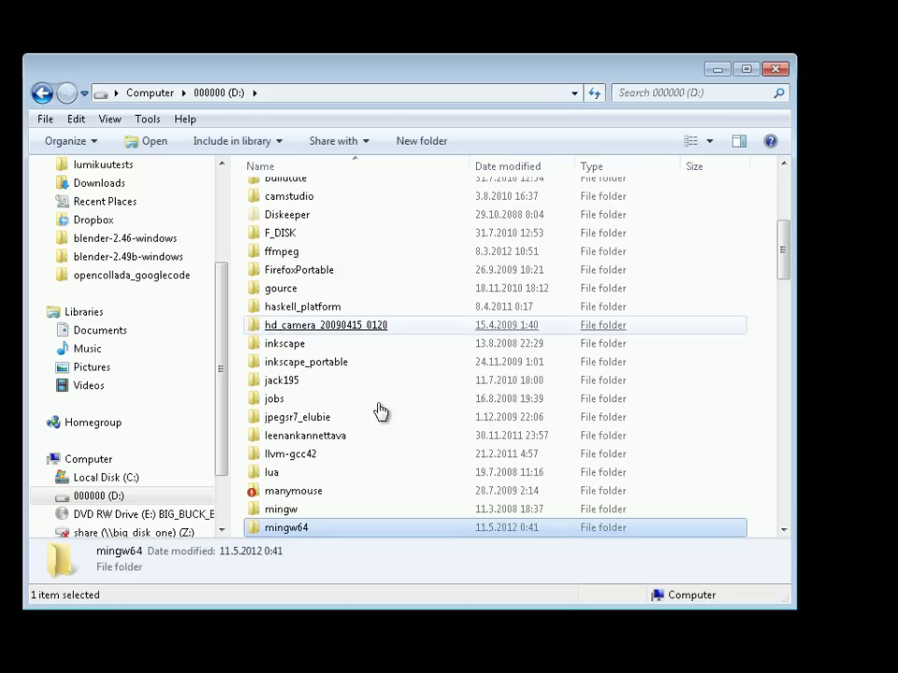
scroll(375, 438, down, 4)
double_click(329, 456)
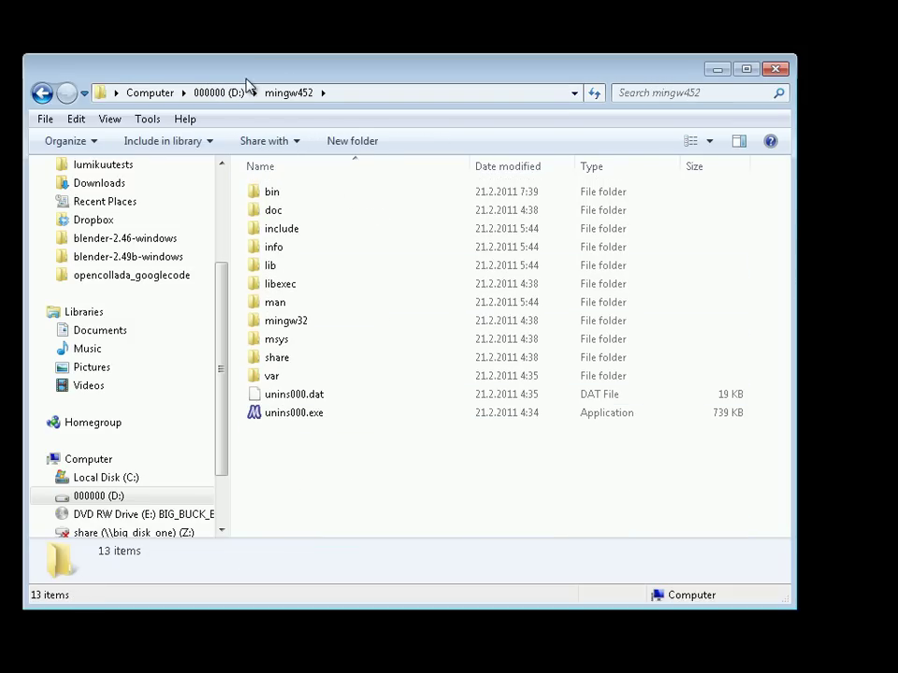
click(207, 94)
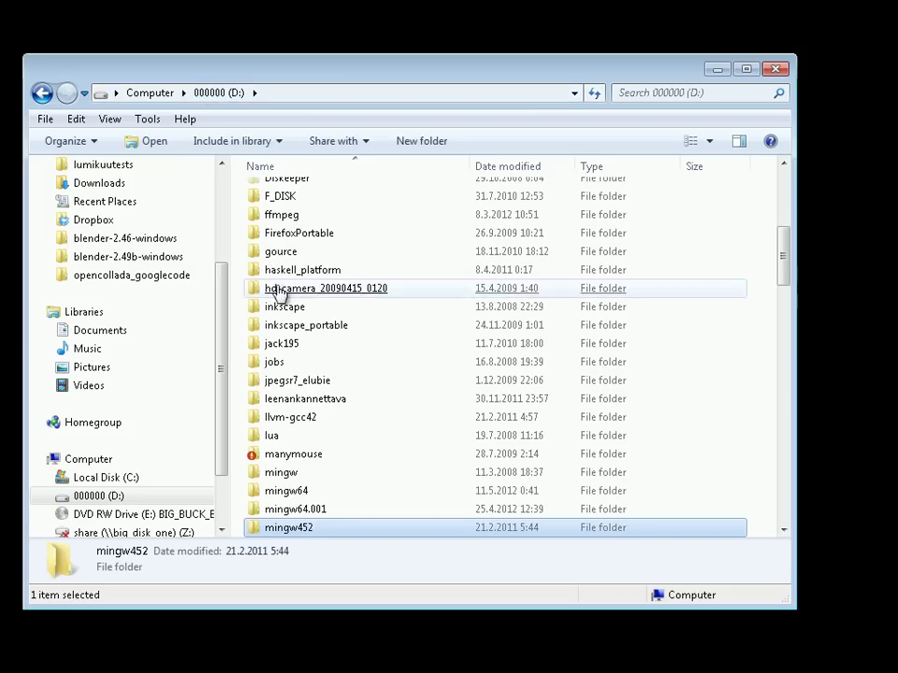
- View the opencollada_googlecode source folder, and open the opencollada_newmingw64 folder in blenderdev
click(124, 275)
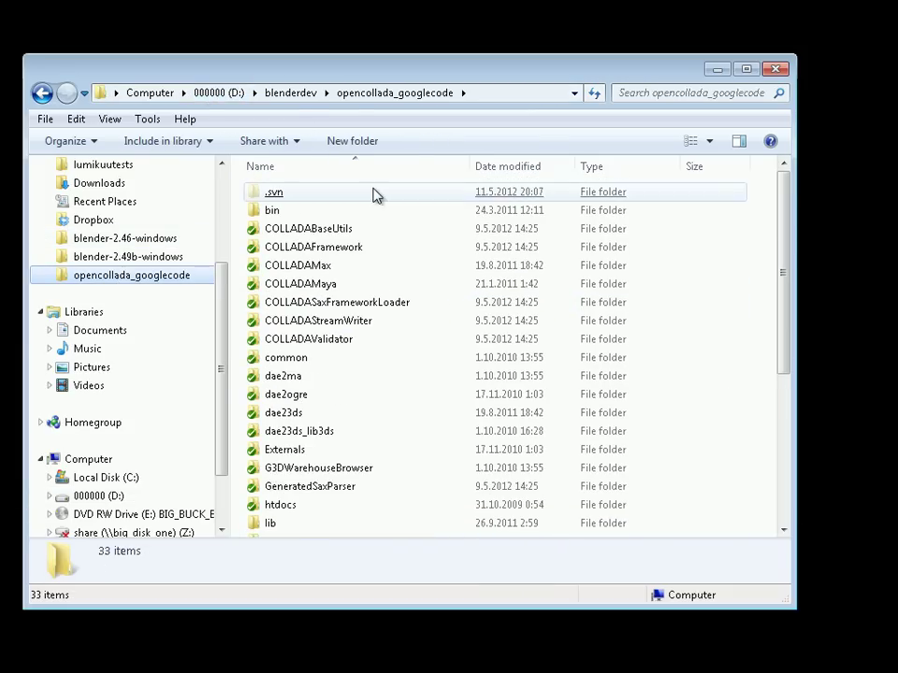
click(289, 94)
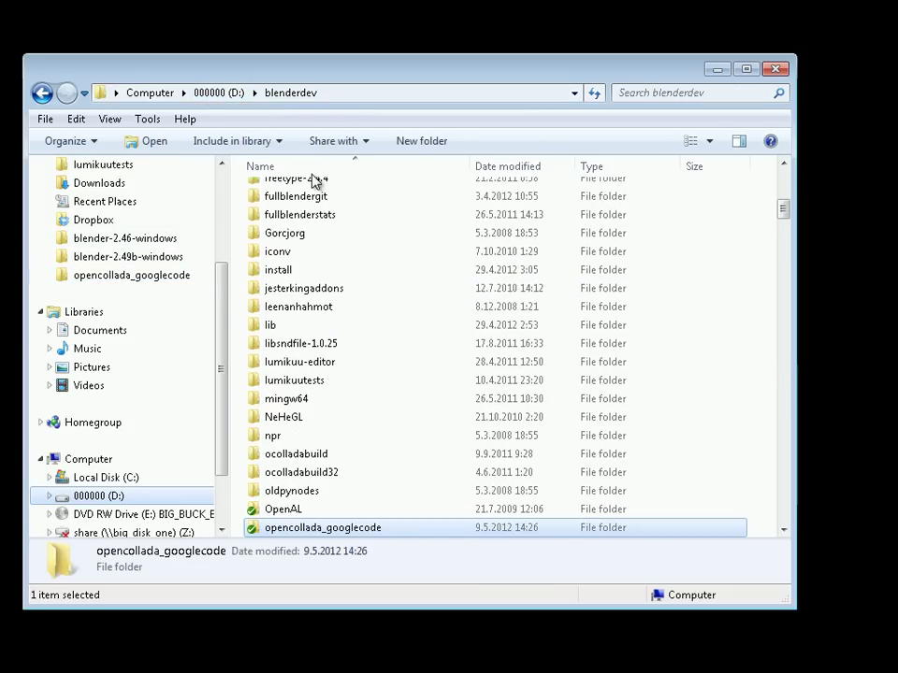
scroll(365, 522, down, 1)
double_click(365, 512)
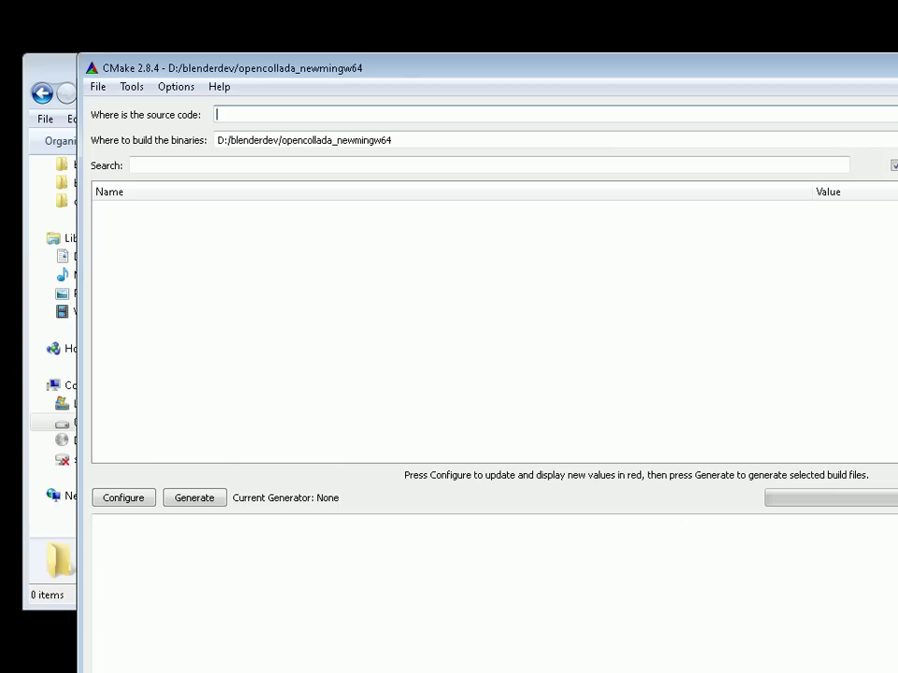
- Switch to CMake and set the source code folder to D:/blenderdev/opencollada_googlecode
drag(896, 672, 872, 592)
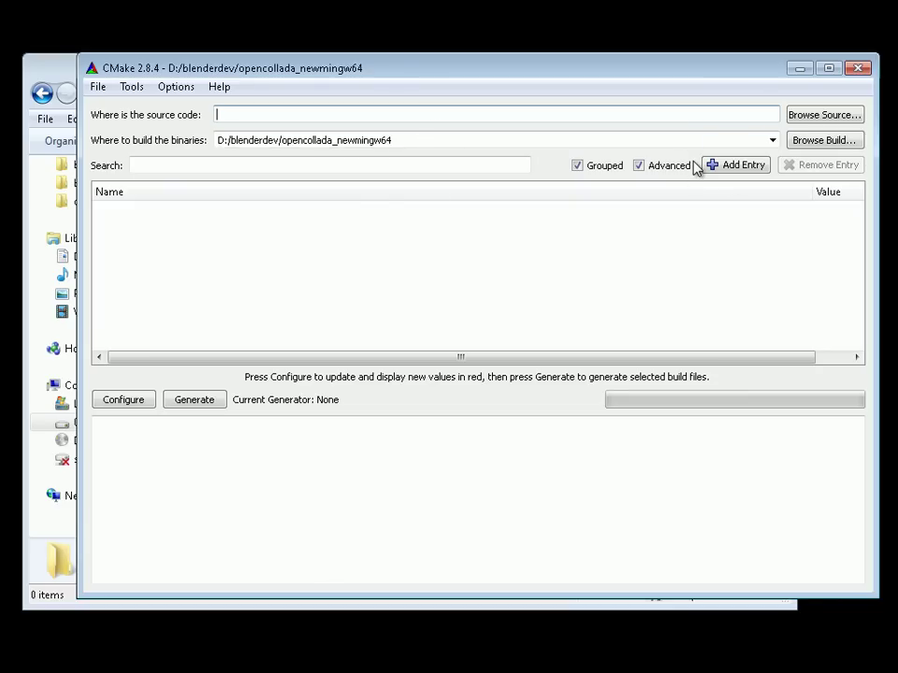
text(d:/blendnerdev)
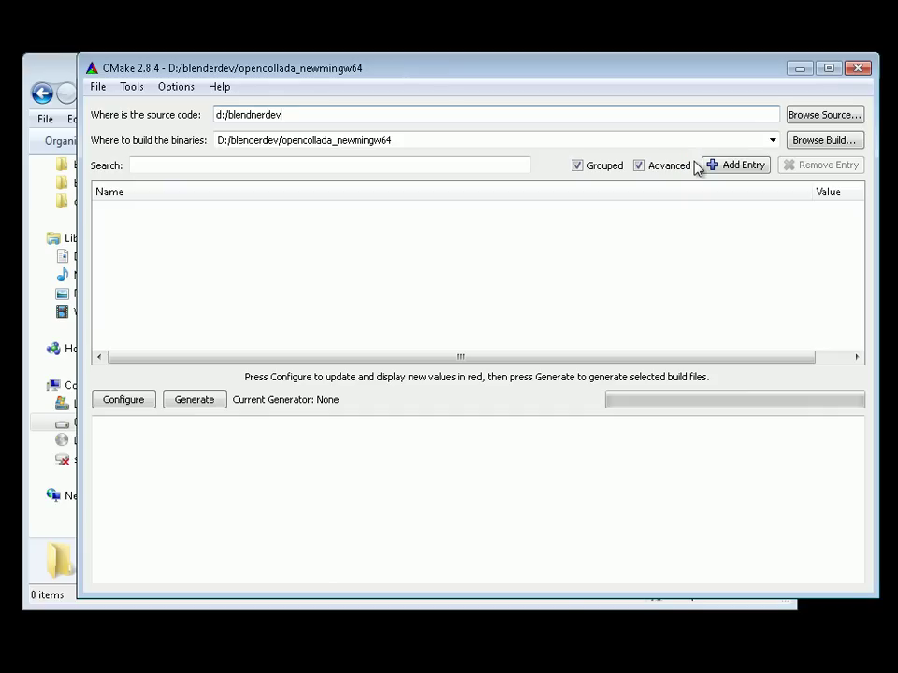
key(BackSpace)
key(BackSpace)
text(erdev/opencollada_googlecode)
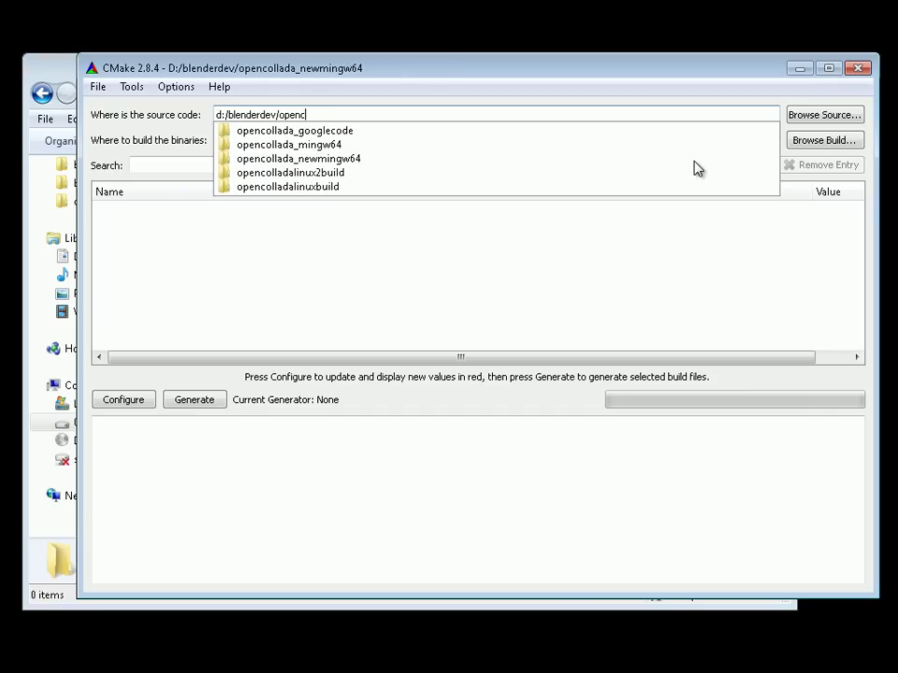
click(342, 132)
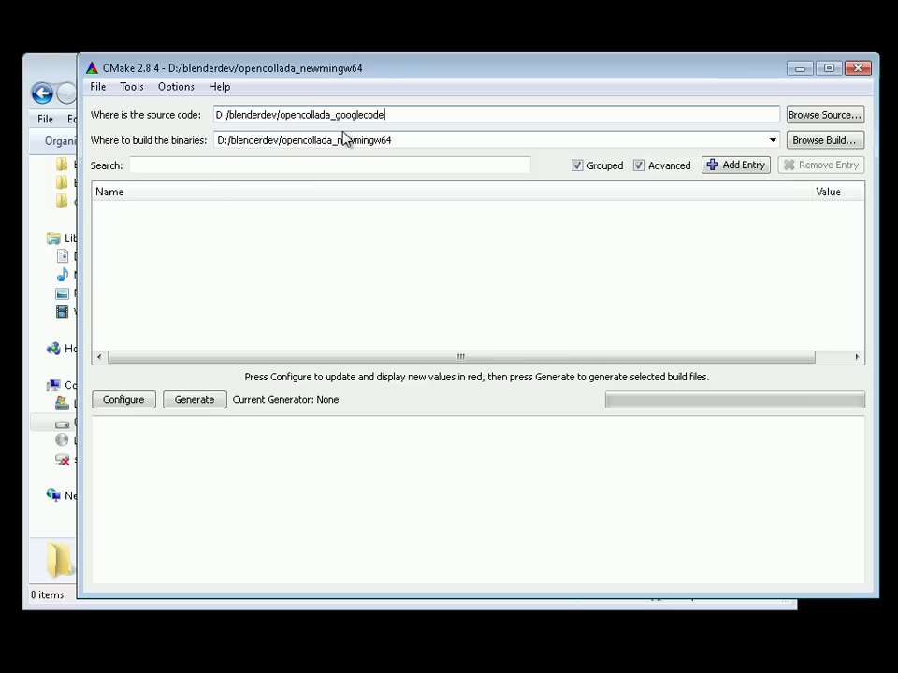
- Configure the project for MinGW Makefiles with the specified native compilers D:/mingw64/bin/gcc.exe for C and D:/mingw64/bin/g++.exe for C++
click(137, 406)
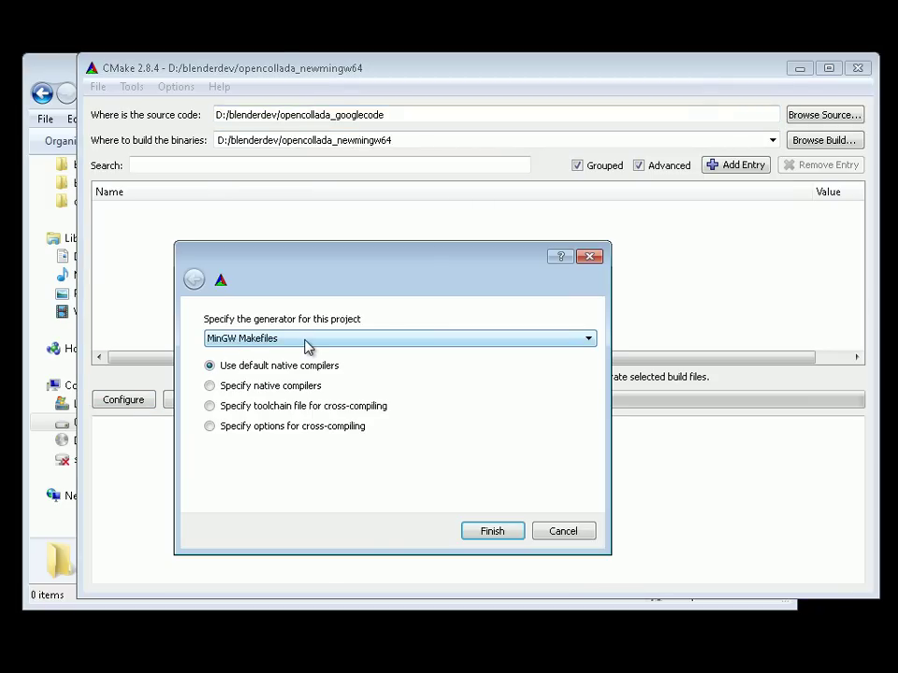
click(211, 385)
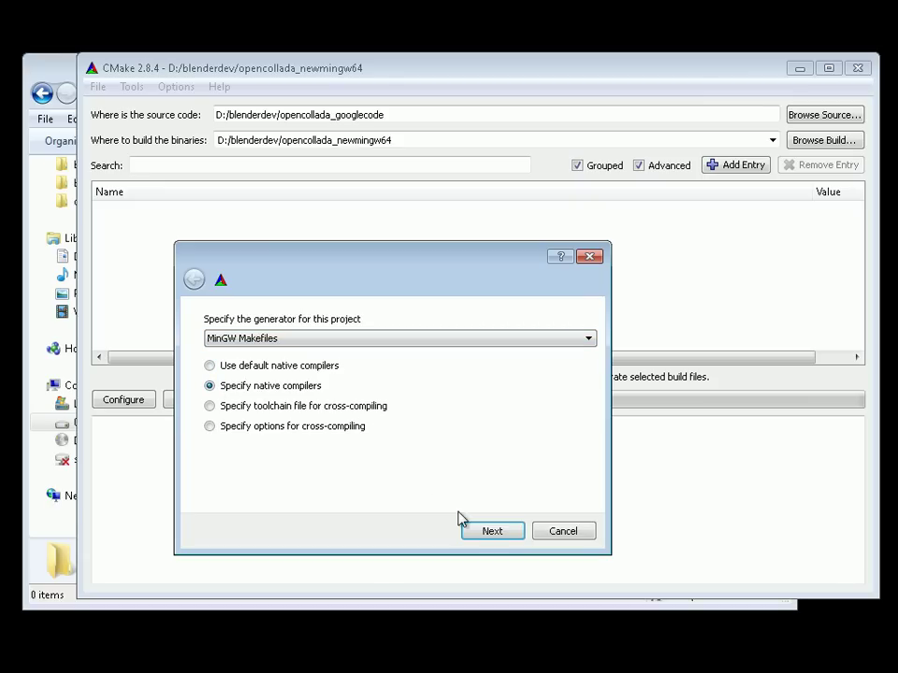
click(491, 531)
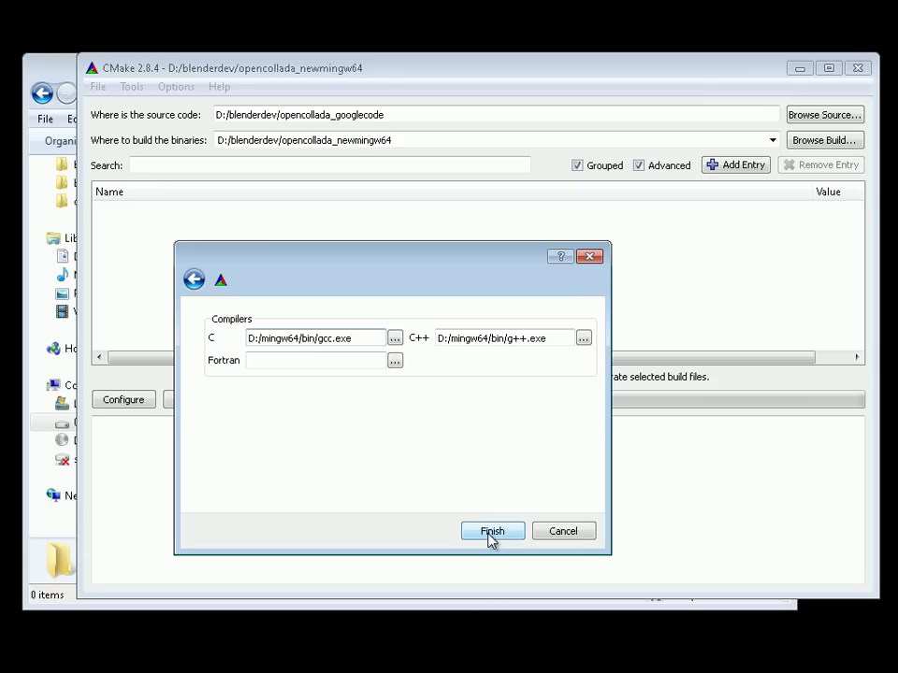
drag(248, 337, 357, 339)
click(447, 338)
drag(437, 338, 550, 338)
click(557, 340)
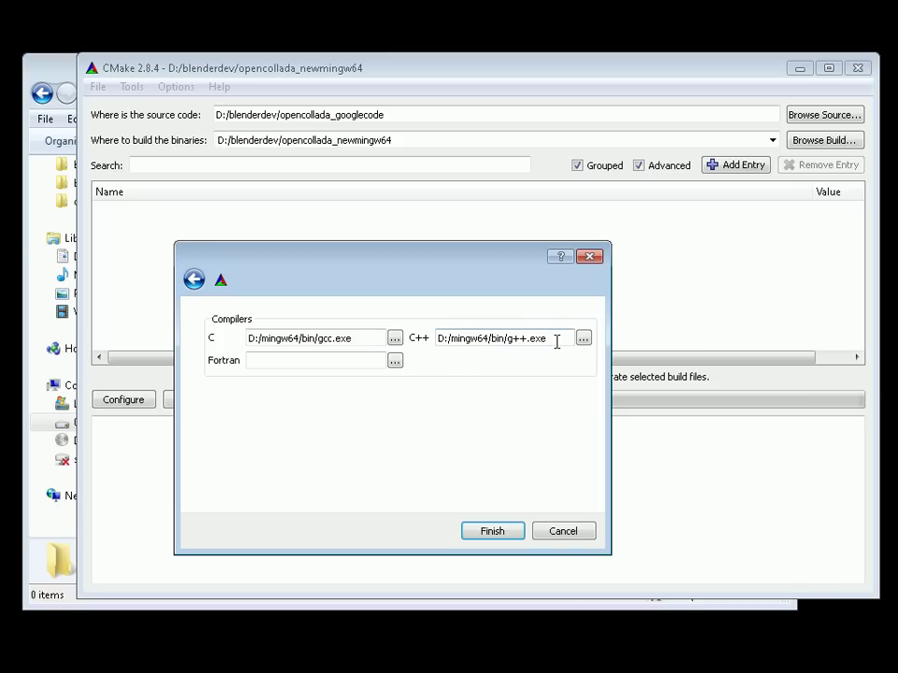
click(497, 531)
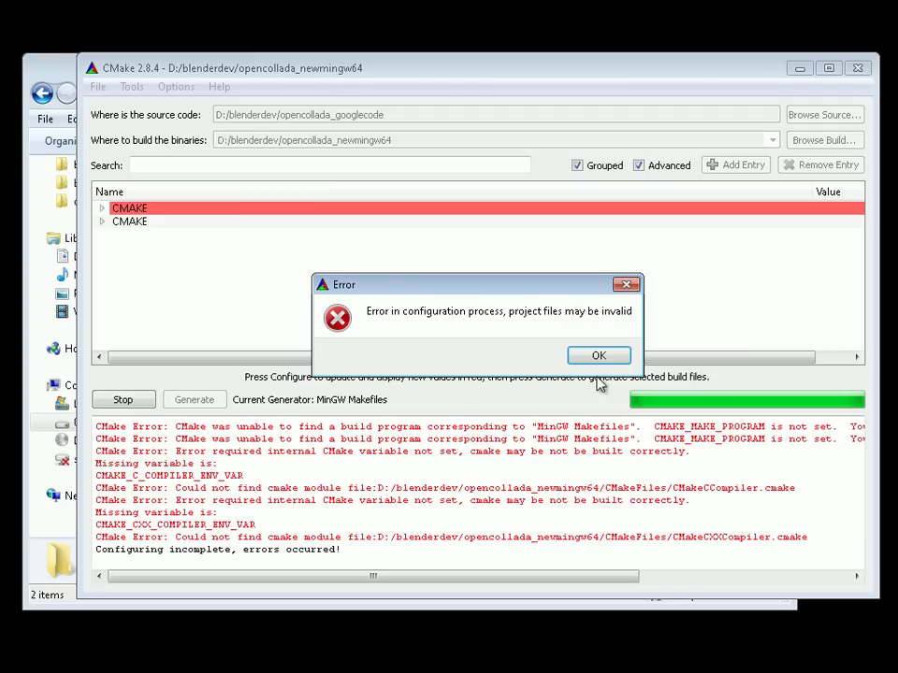
click(599, 357)
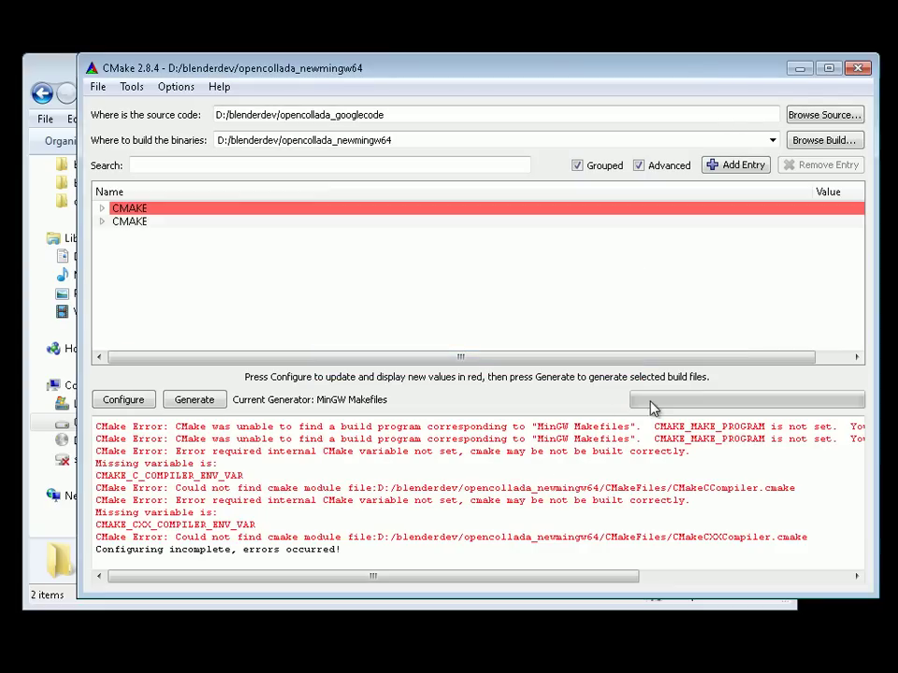
- Highlight the CMAKE_MAKE_PROGRAM error in the output, and expand the first CMAKE group with its values fully shown
drag(652, 439, 839, 439)
triple_click(806, 450)
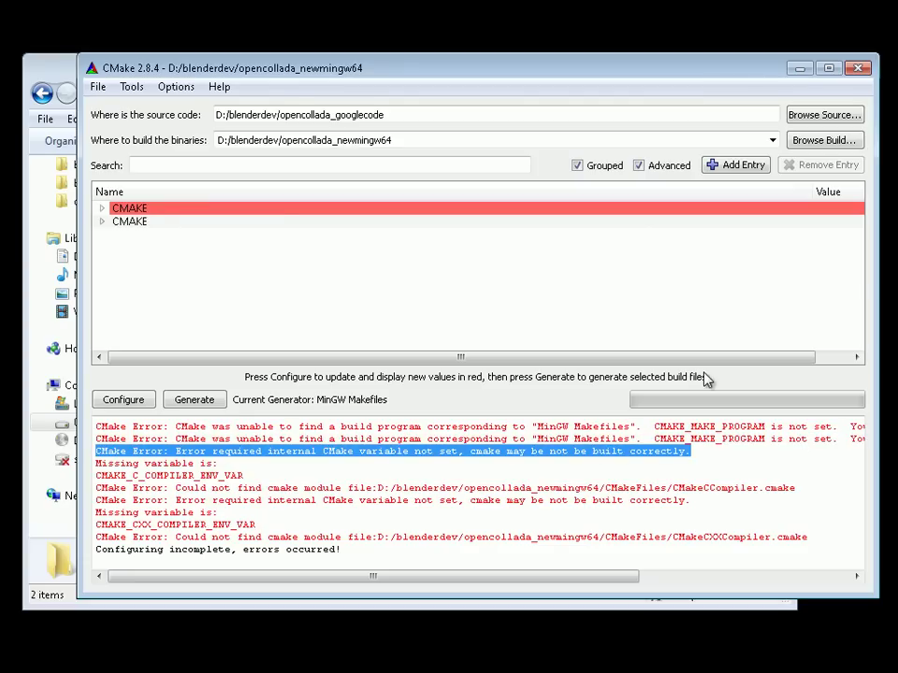
click(103, 209)
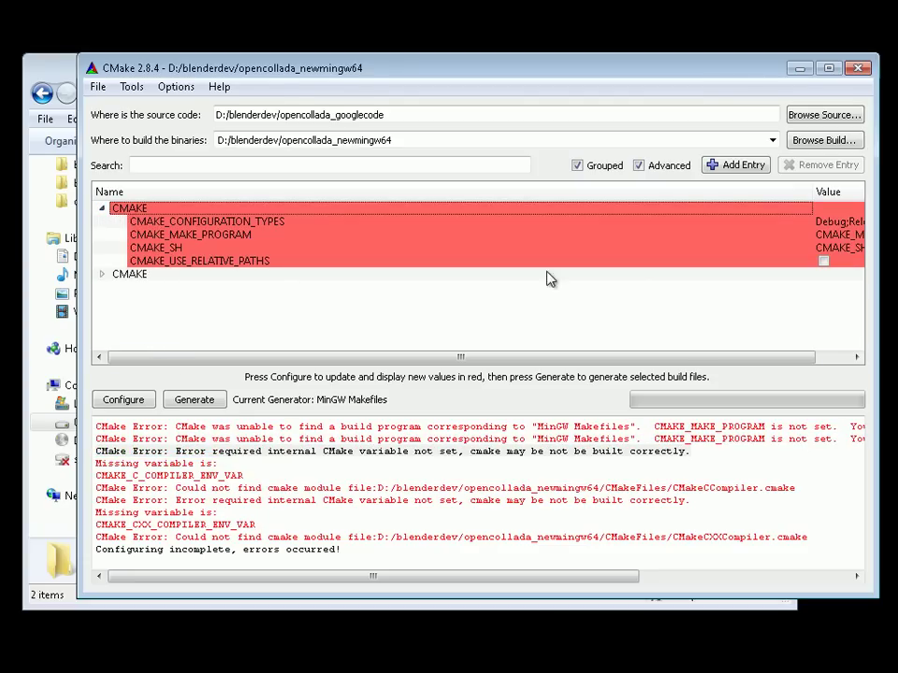
drag(813, 192, 361, 192)
- Start choosing a file for CMAKE_MAKE_PROGRAM and browse to the D:/mingw452/bin folder
click(561, 235)
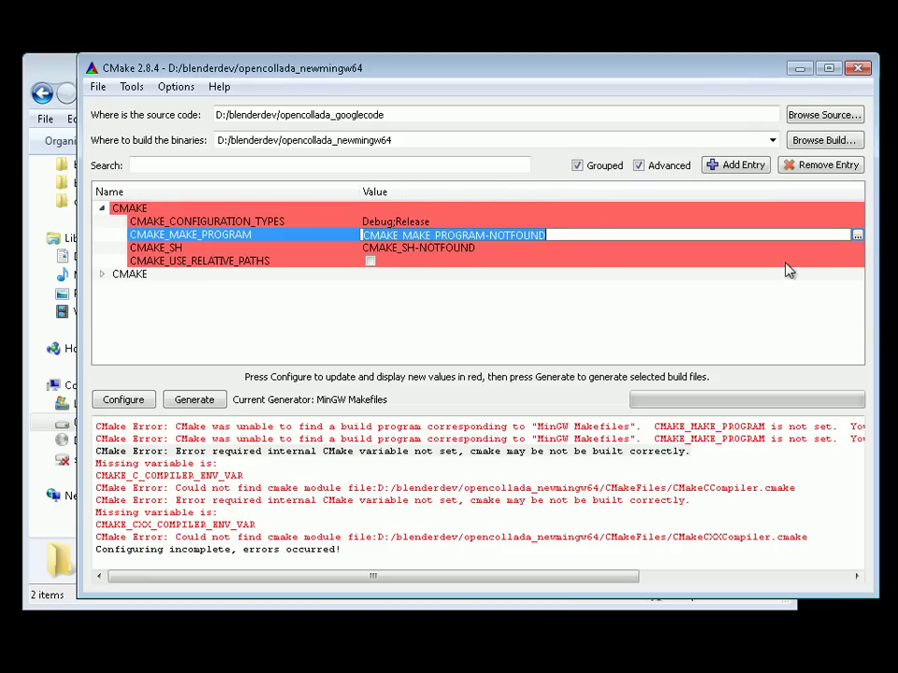
click(858, 234)
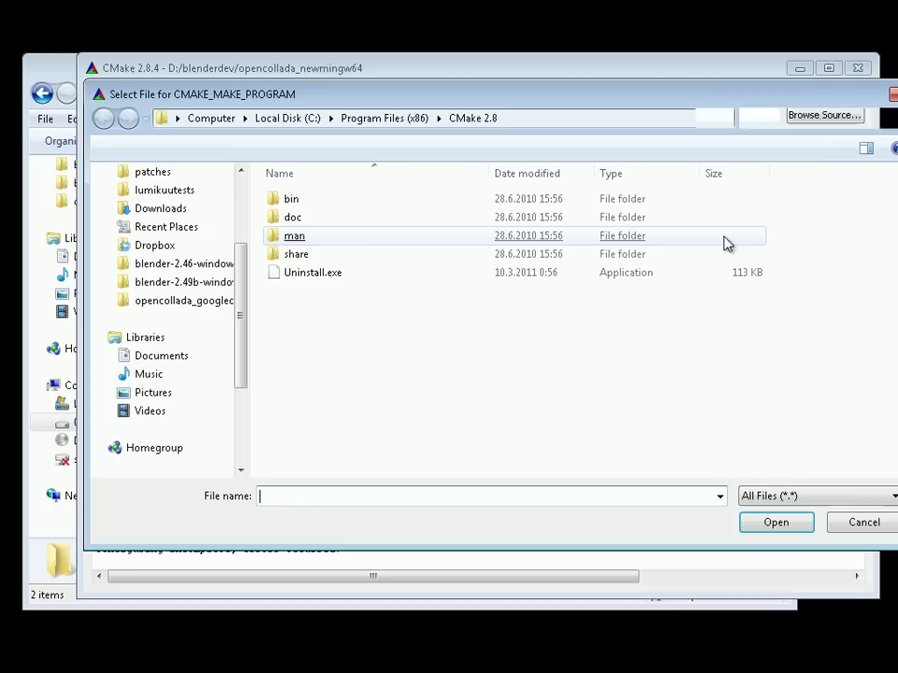
drag(239, 314, 241, 352)
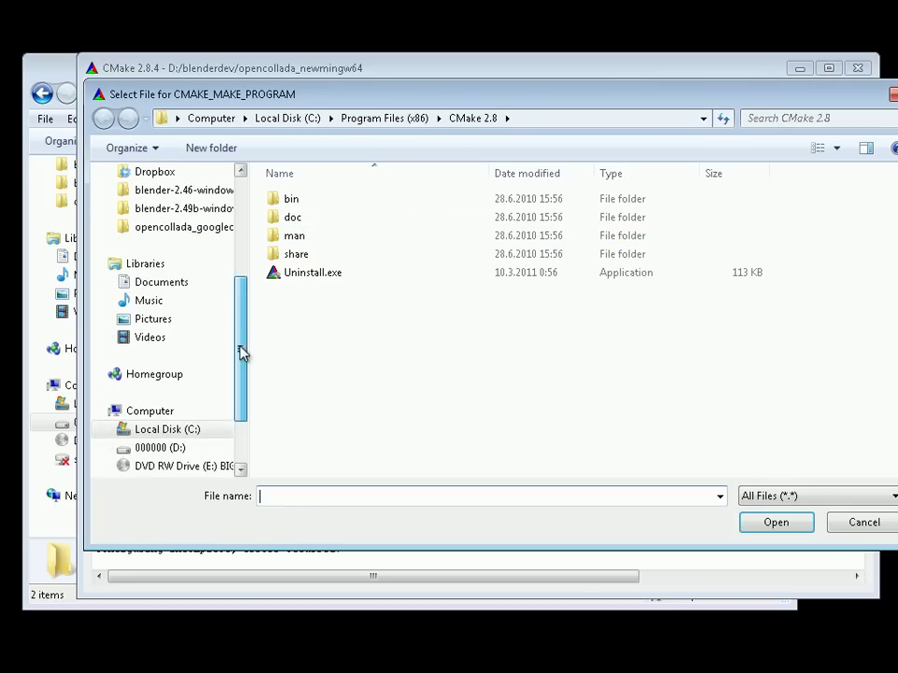
click(144, 450)
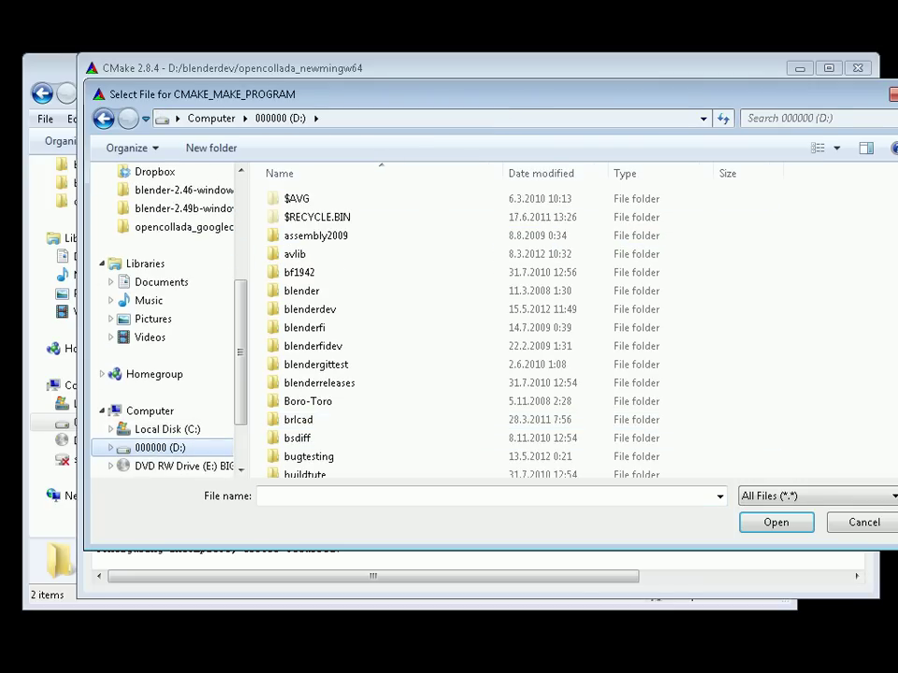
scroll(421, 374, down, 5)
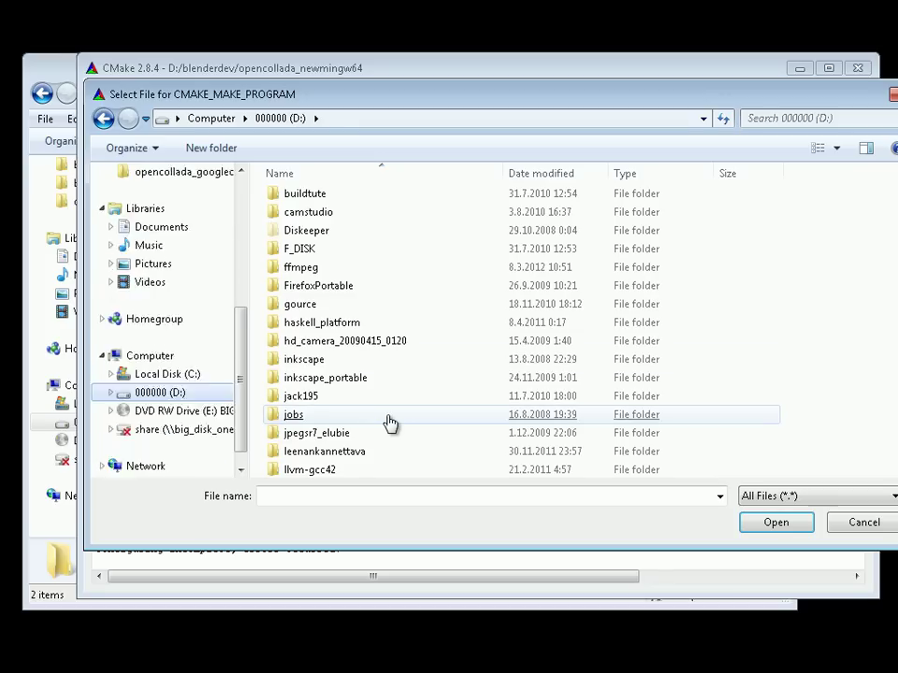
scroll(387, 423, down, 1)
click(387, 376)
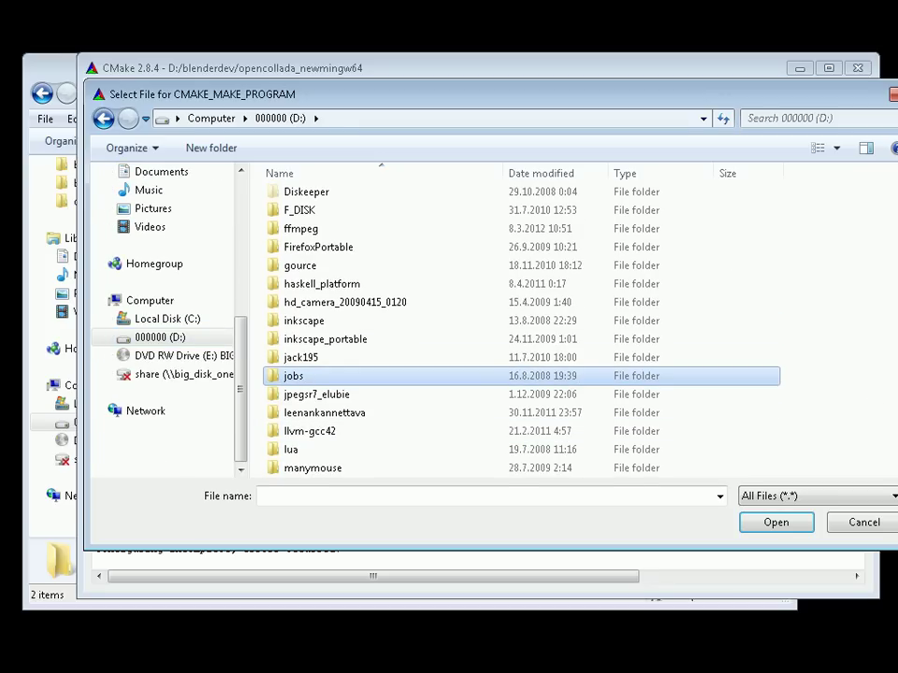
scroll(402, 281, down, 5)
double_click(393, 282)
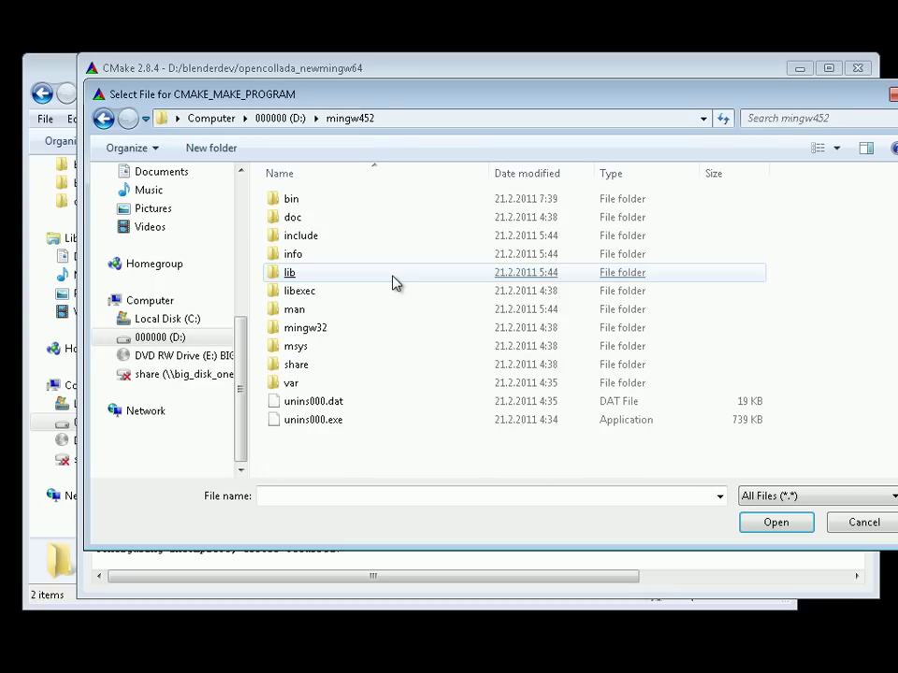
click(393, 282)
click(329, 201)
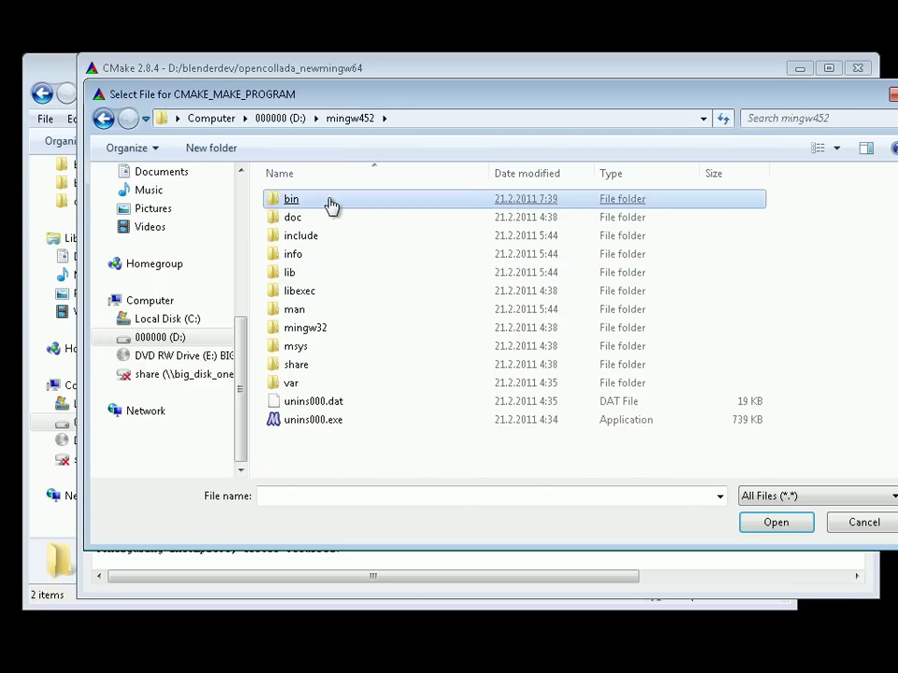
double_click(329, 201)
- Choose mingw32-make.exe from the mingw452 bin folder as the CMAKE_MAKE_PROGRAM value
scroll(739, 192, down, 20)
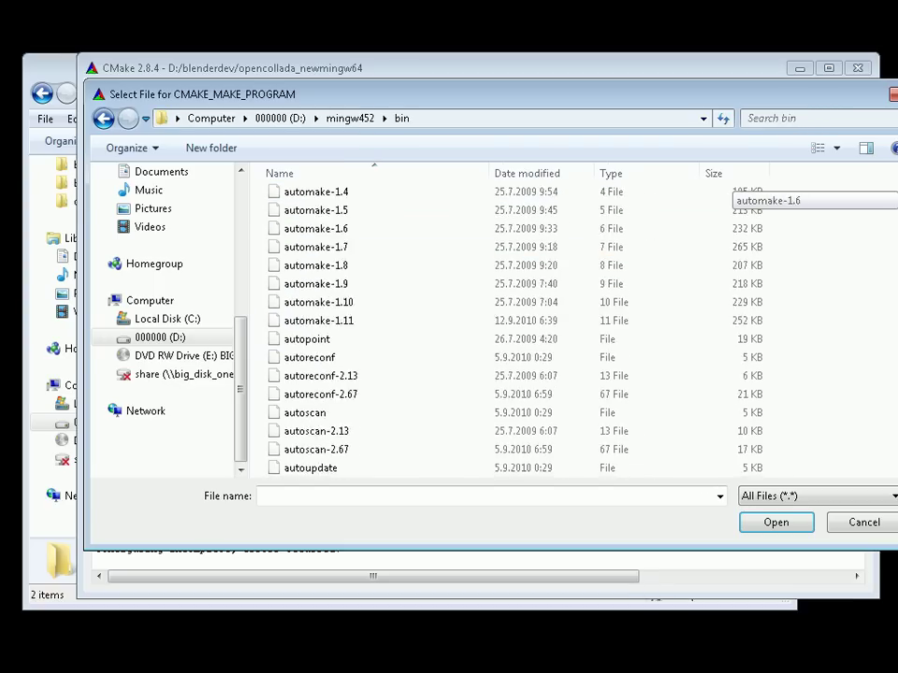
scroll(738, 192, down, 15)
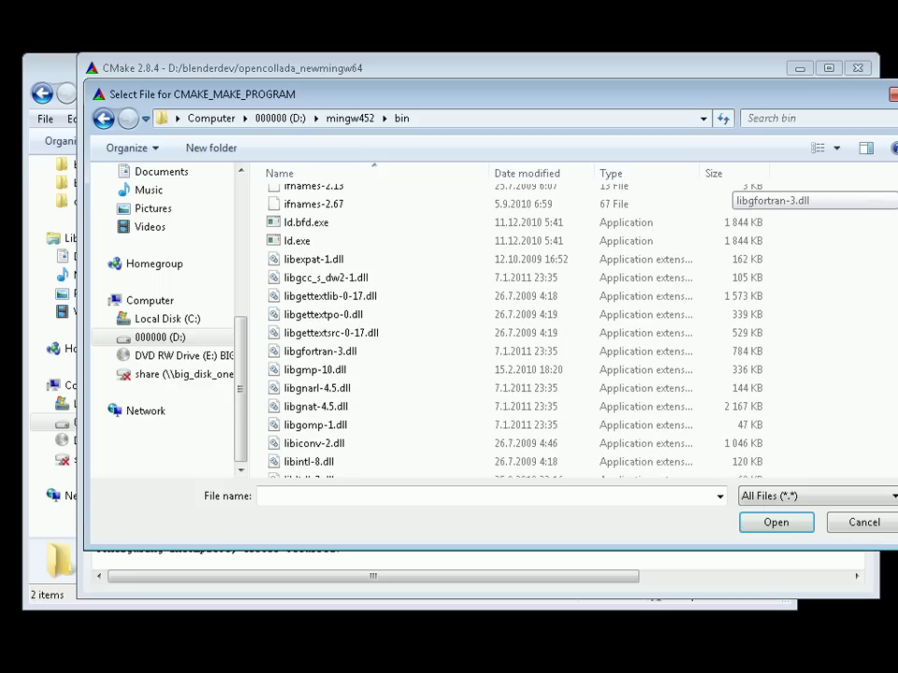
scroll(738, 191, down, 4)
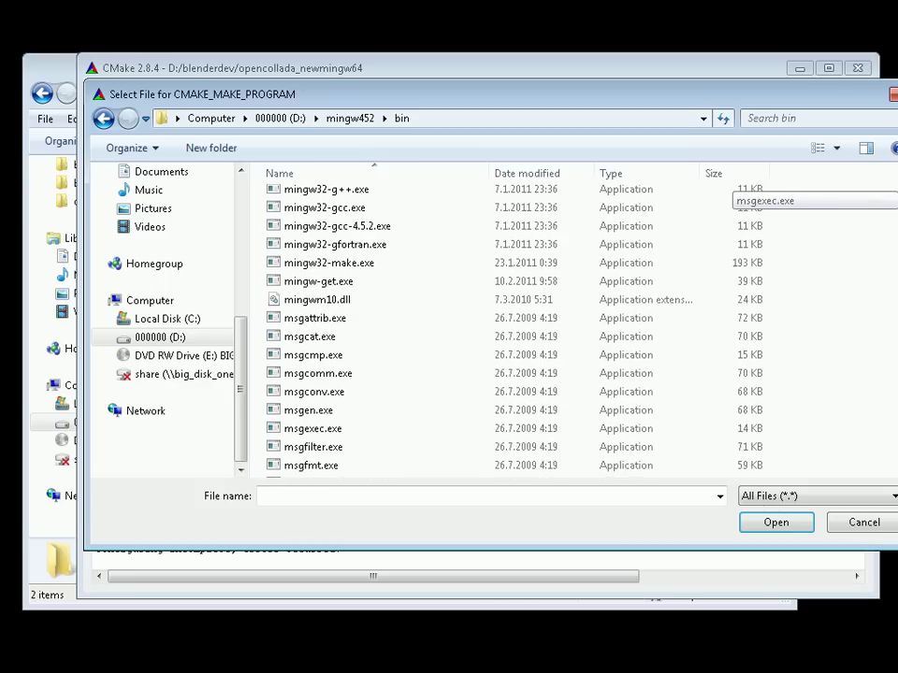
scroll(739, 192, up, 1)
scroll(739, 192, up, 1)
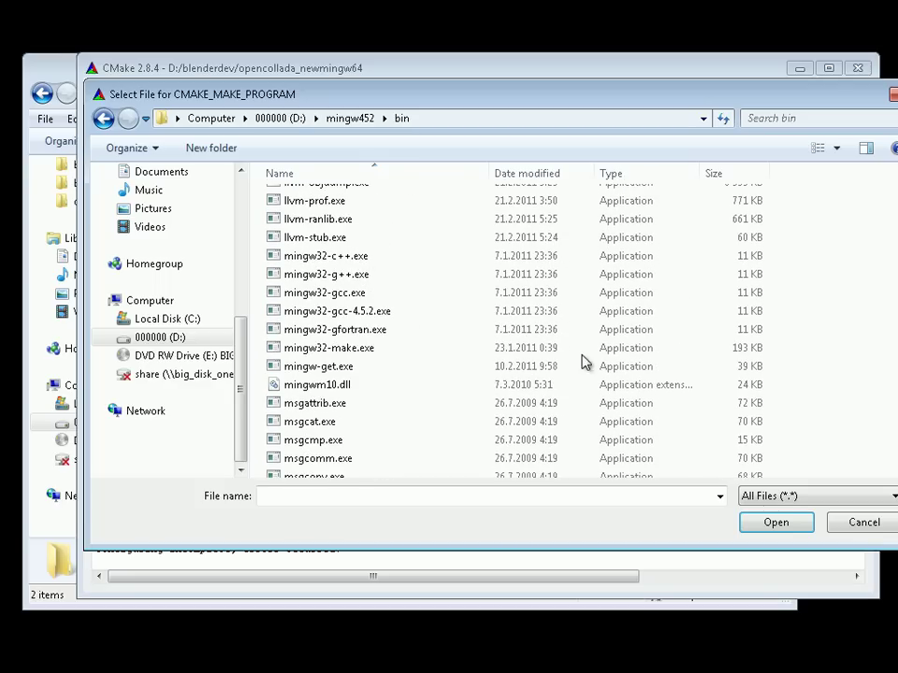
click(342, 352)
double_click(341, 351)
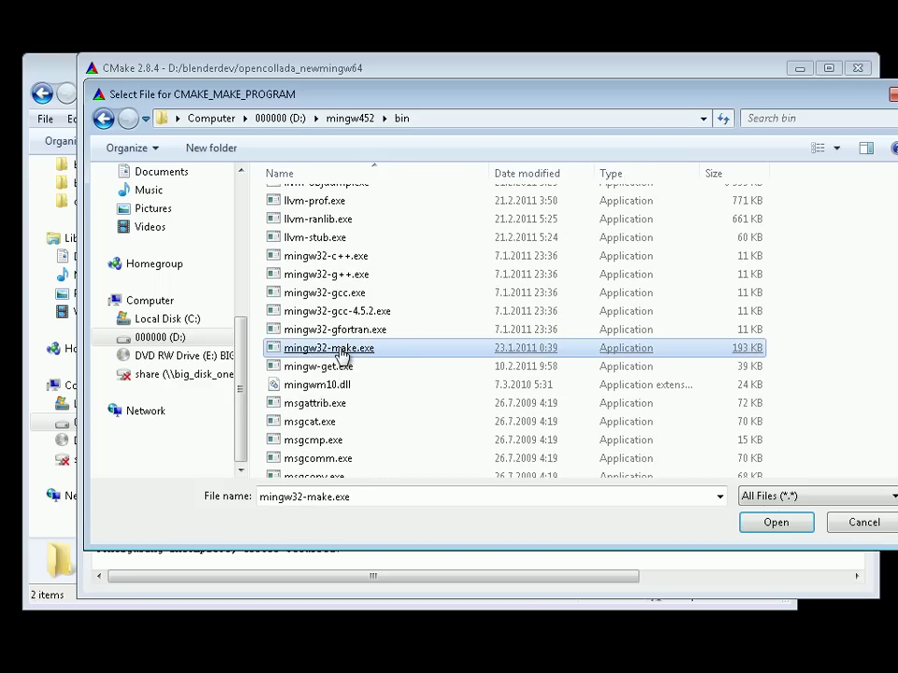
click(337, 345)
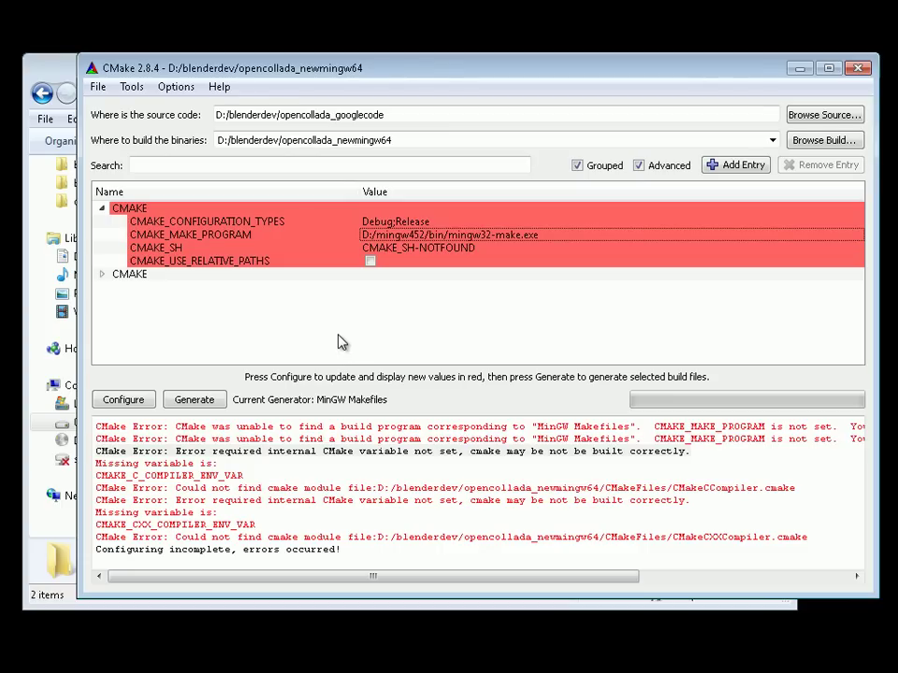
- Configure the project twice with the chosen make program, and check the entries in the USE, LIBXML2 and PCRE groups
click(110, 402)
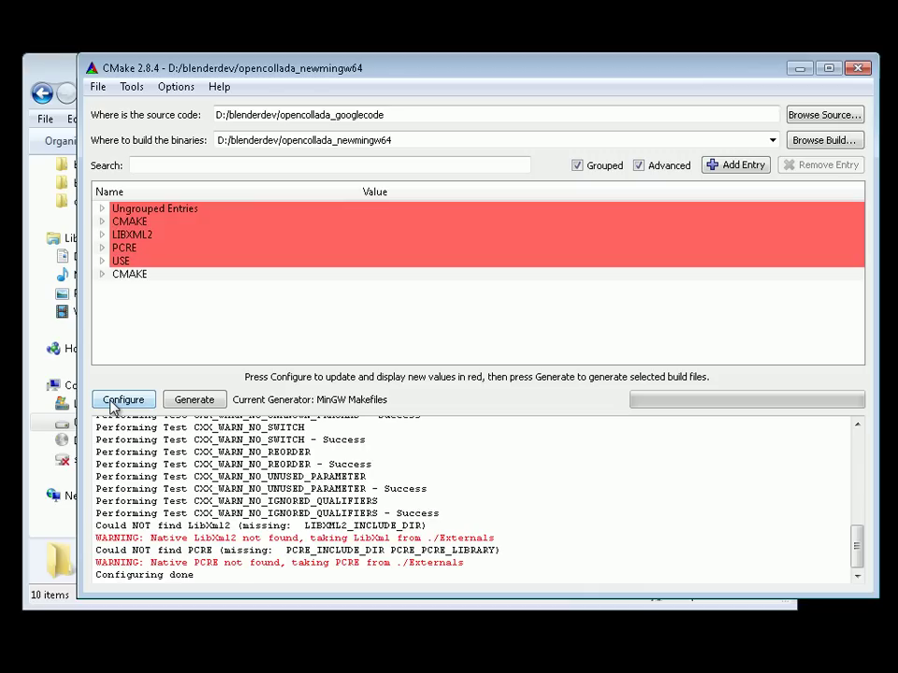
click(111, 402)
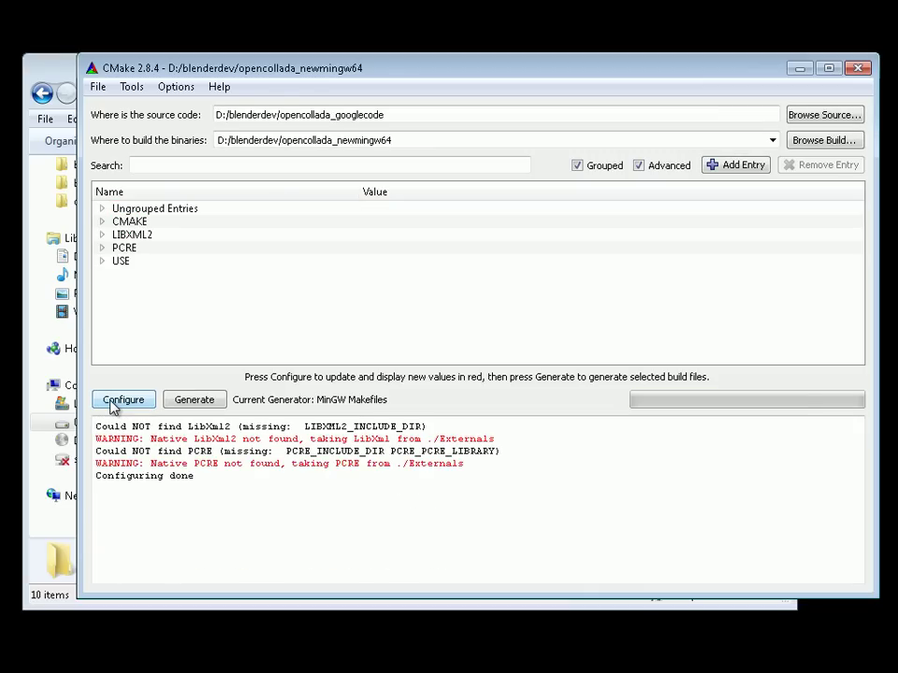
click(103, 262)
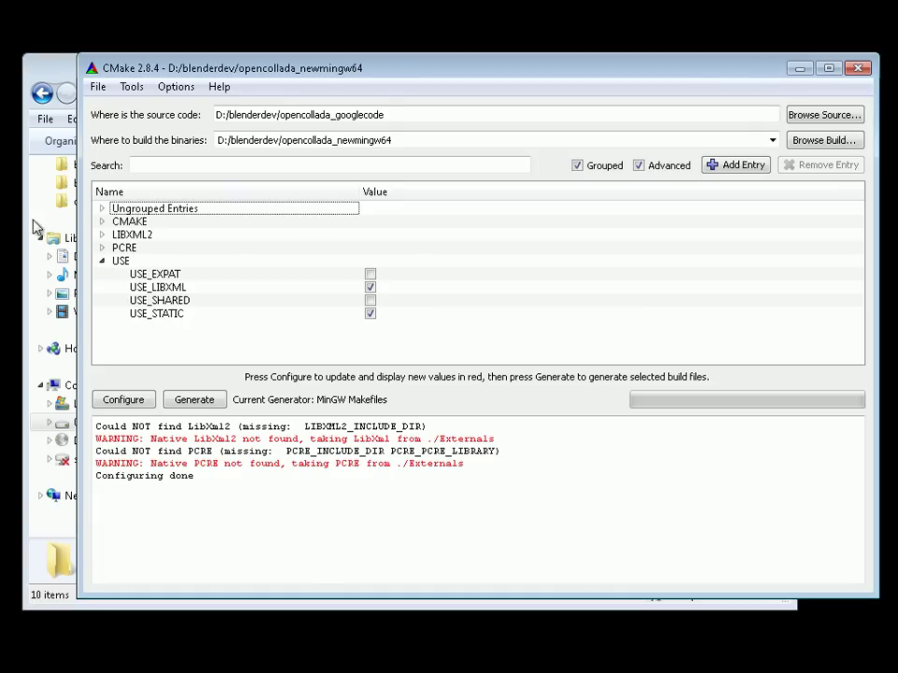
click(105, 237)
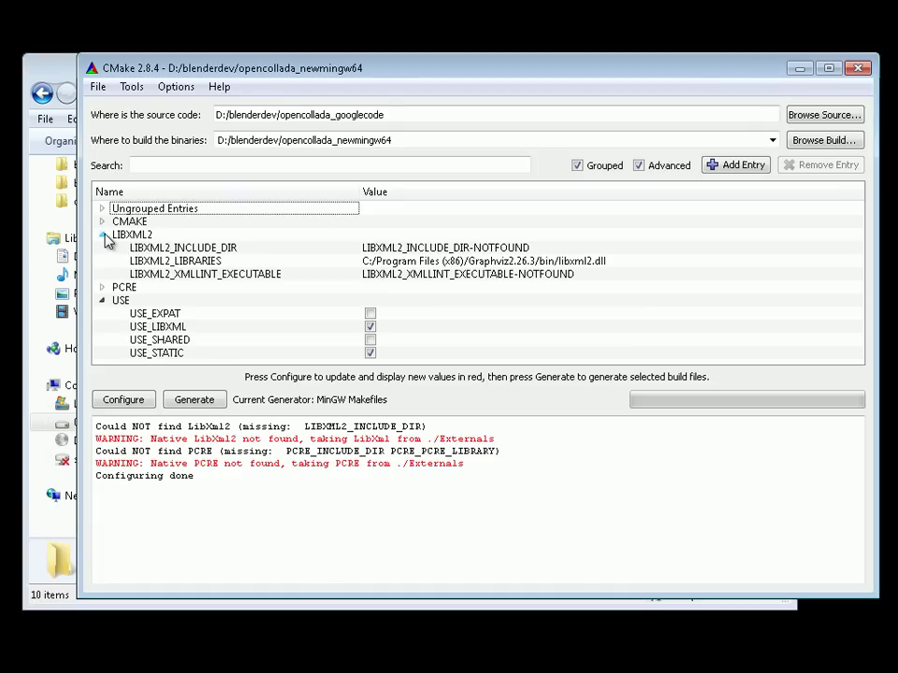
click(103, 236)
click(104, 249)
click(106, 251)
click(103, 261)
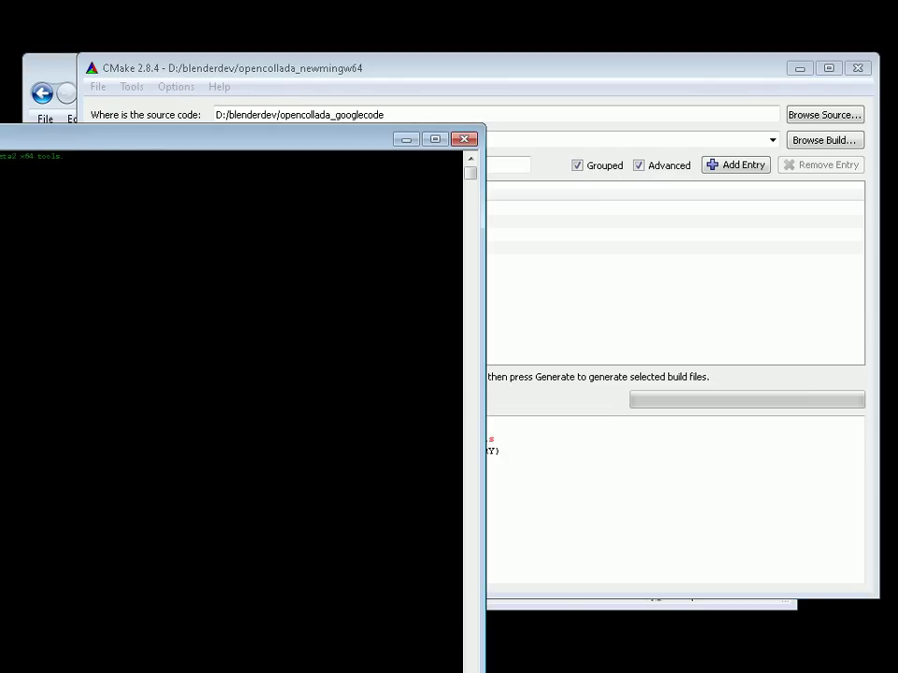
- Switch to the Visual Studio 2008 x64 Win64 Command Prompt, moving and resizing its window to be wider and shorter over CMake
drag(2, 307, 142, 307)
drag(212, 136, 96, 29)
click(379, 234)
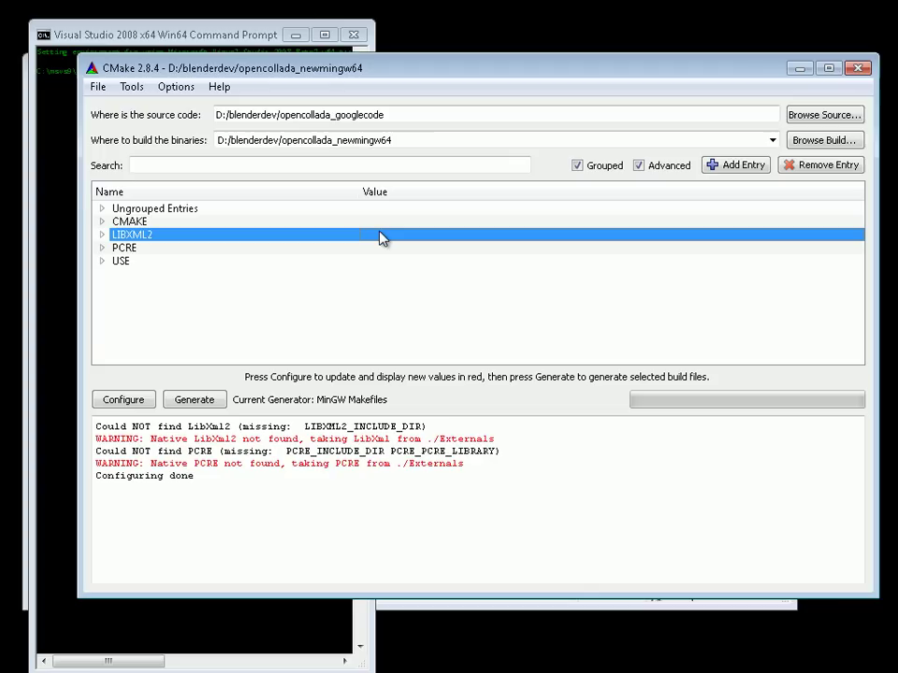
click(215, 56)
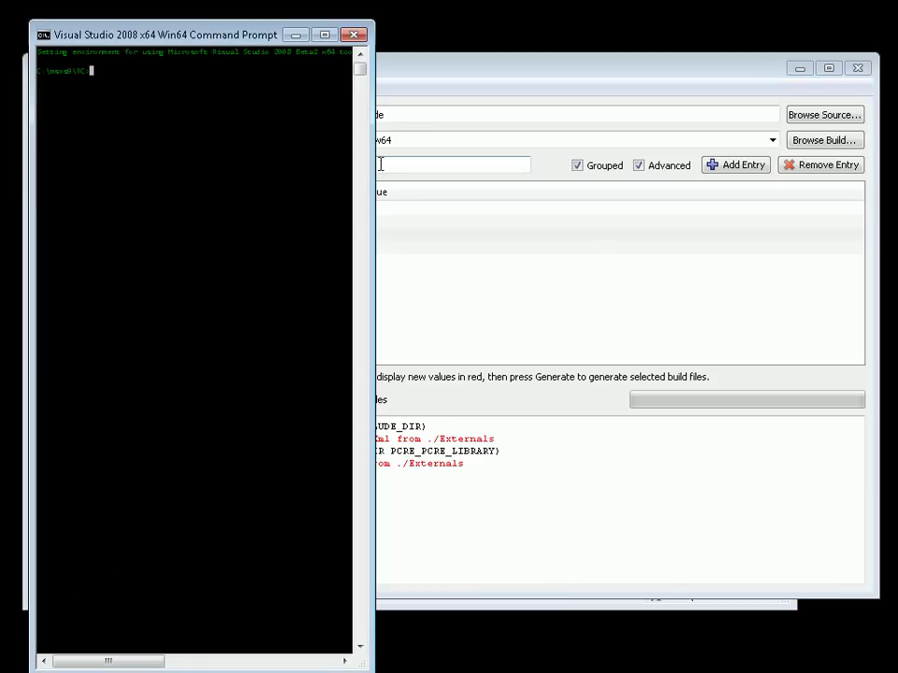
drag(371, 164, 886, 217)
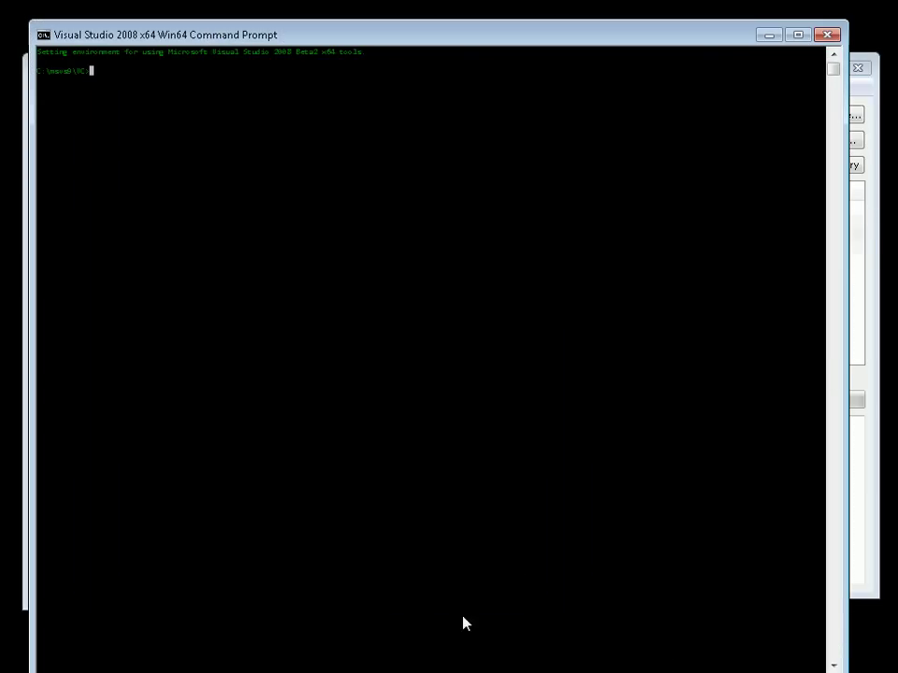
drag(422, 670, 473, 454)
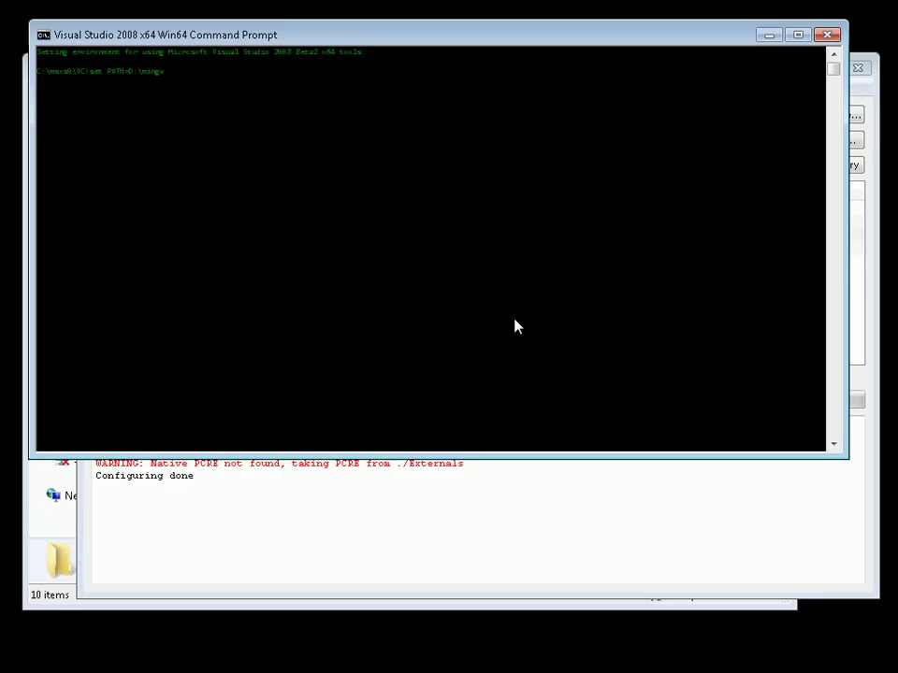
- Prepend the 64-bit MinGW folder to the search path with set PATH=D:\mingw64\bin;%PATH%
key(BackSpace)
key(BackSpace)
key(BackSpace)
text(64)
text(\bin;)
text(%PATH%)
key(Return)
- Change to drive D: and enter the blenderdev\opencollada_newmingw64 build folder
text(d:)
key(Return)
text(cd blenderdev\opencollada_newmingw64)
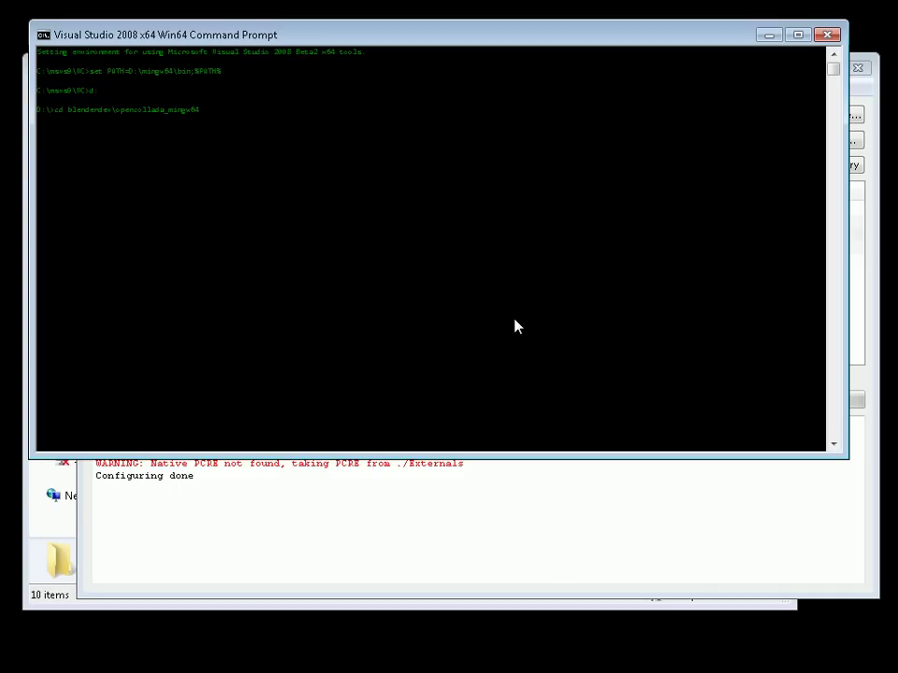
key(Return)
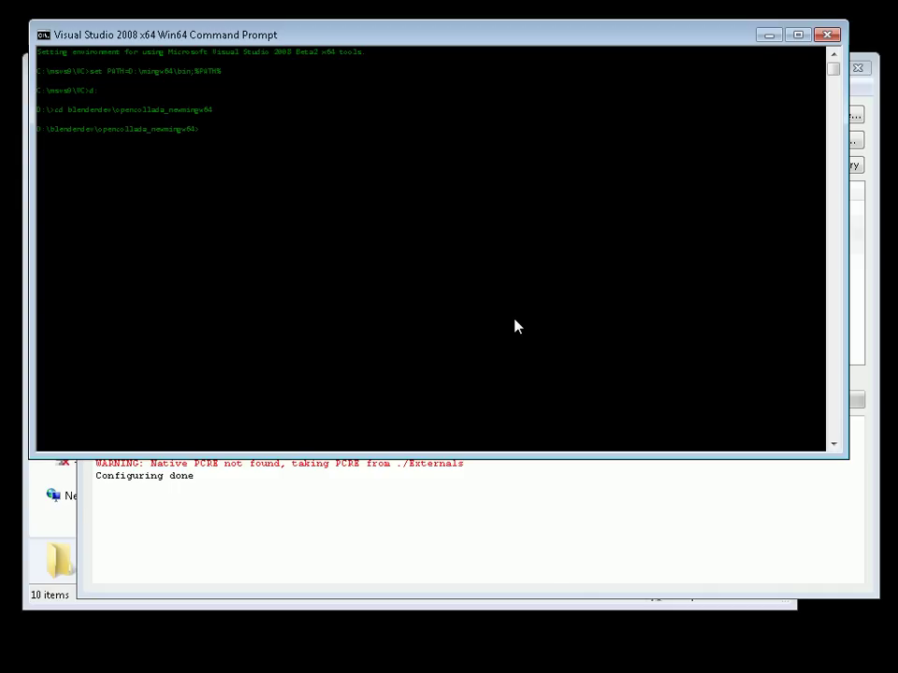
- Try to start the build in the opencollada_newmingw64 folder with the make and mingw32-make commands
text(mak)
text(e)
key(Return)
text(mingw)
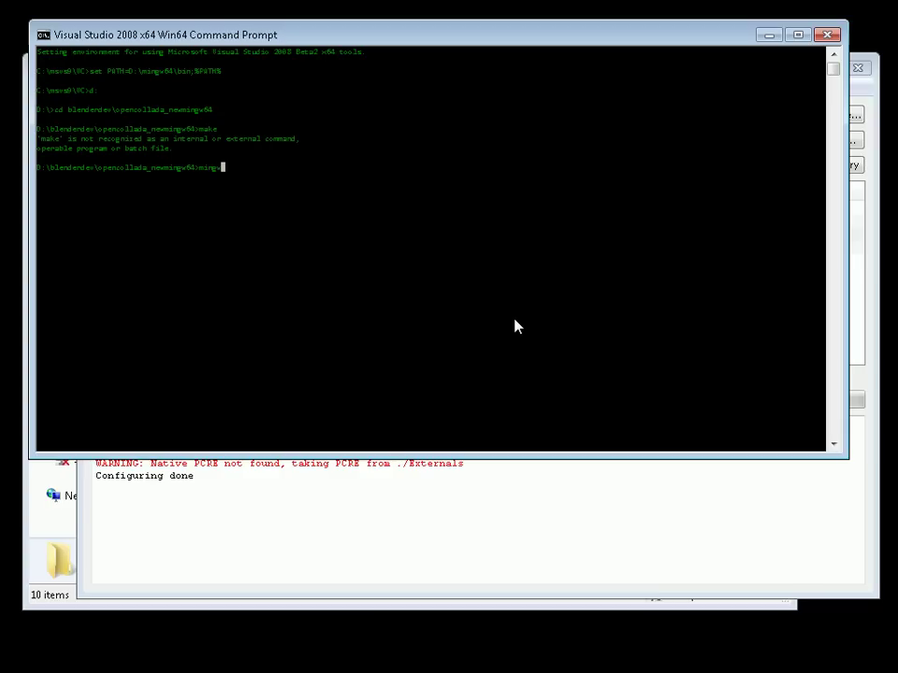
text(32-make)
key(Return)
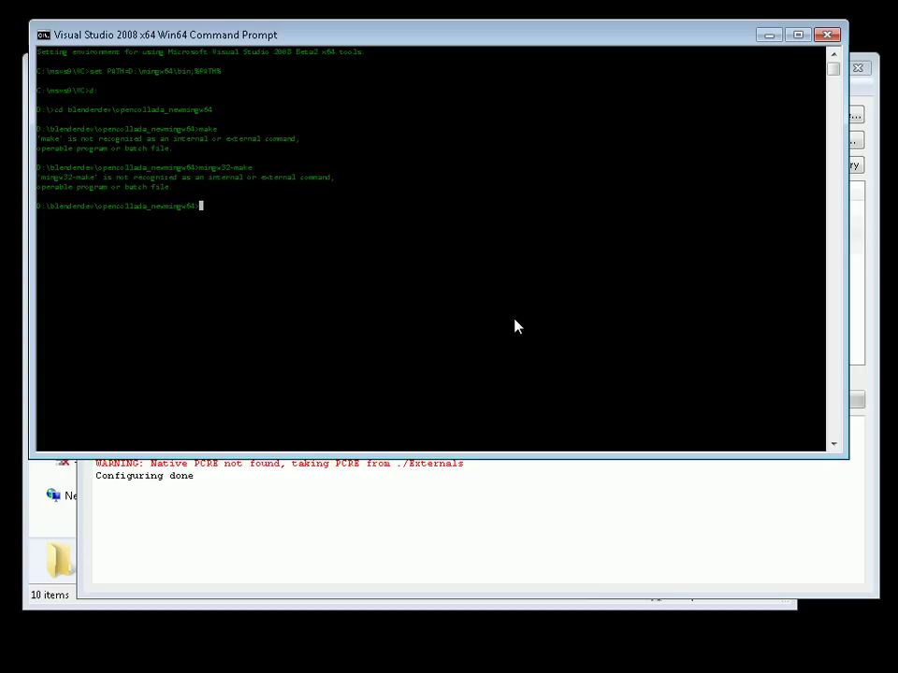
- Begin another set PATH= command at the opencollada_newmingw64 prompt
text(d)
key(BackSpace)
key(BackSpace)
text(set PATH=)
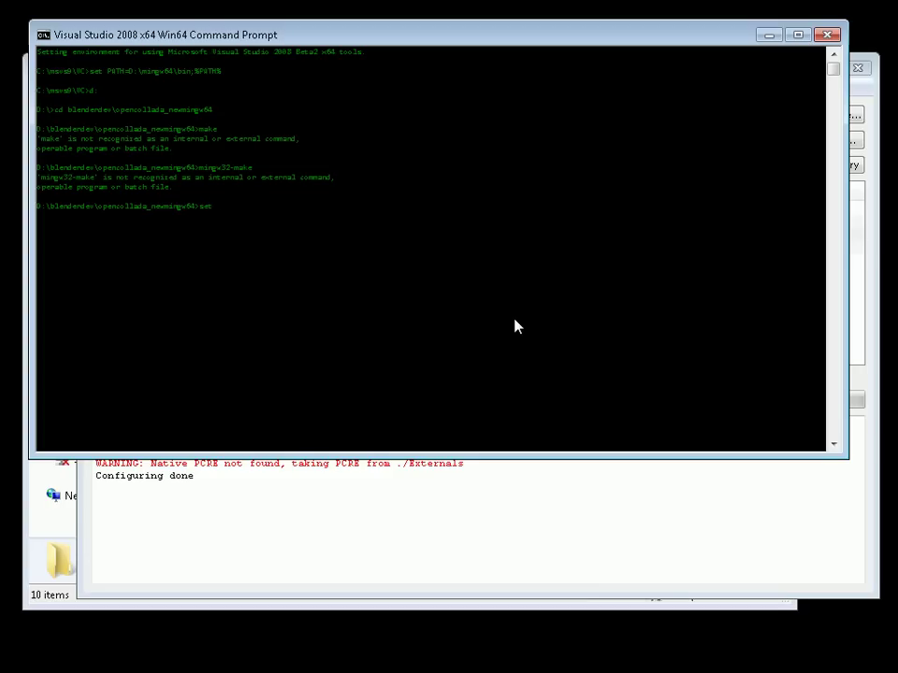